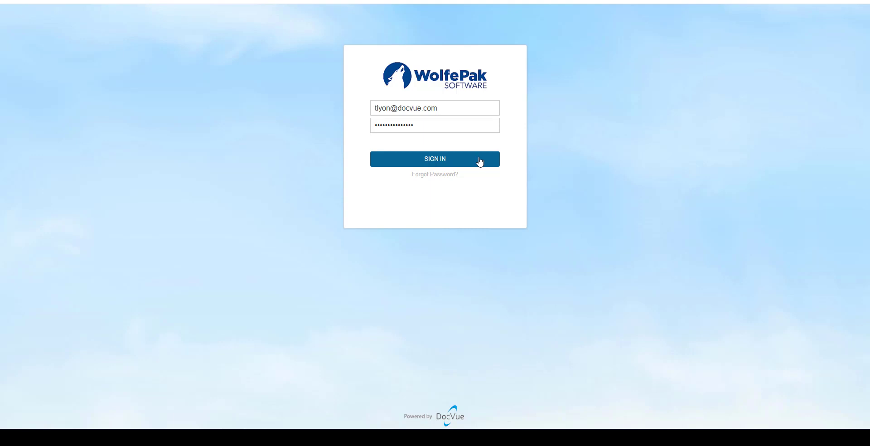
Sign in to DocVue Cloud and load the AFE folder's eight well documents
click(479, 162)
click(59, 92)
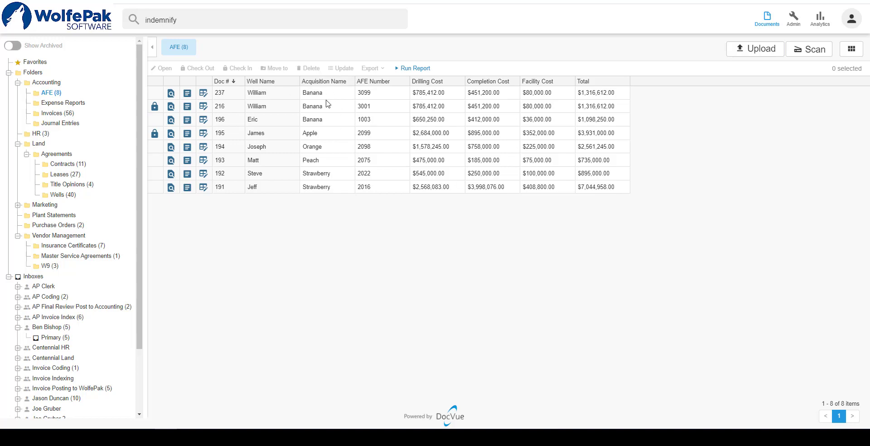
Review the Advantage Drilling Fluids invoice's approval workflow, then close it
click(46, 114)
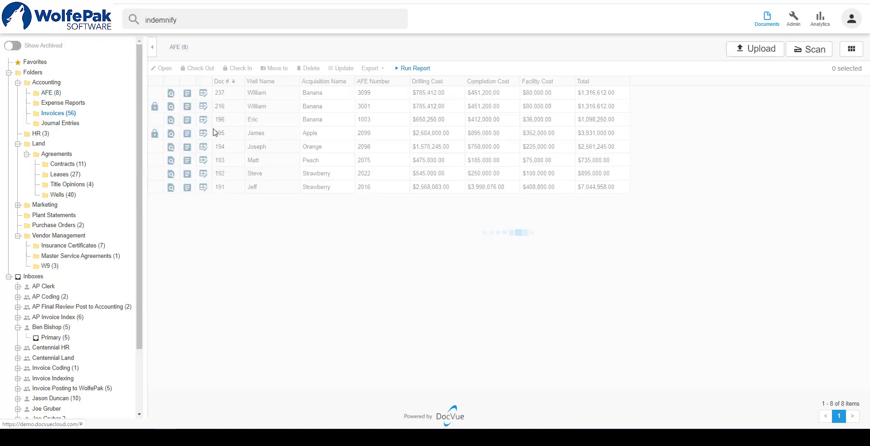
double_click(245, 108)
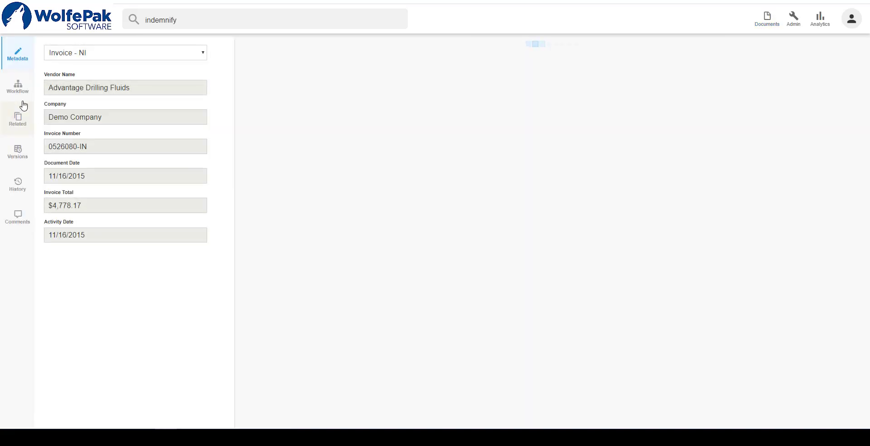
click(18, 87)
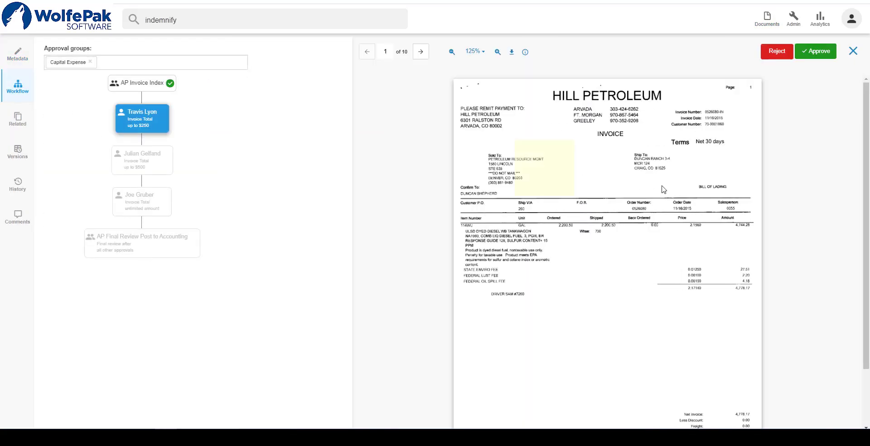
click(853, 52)
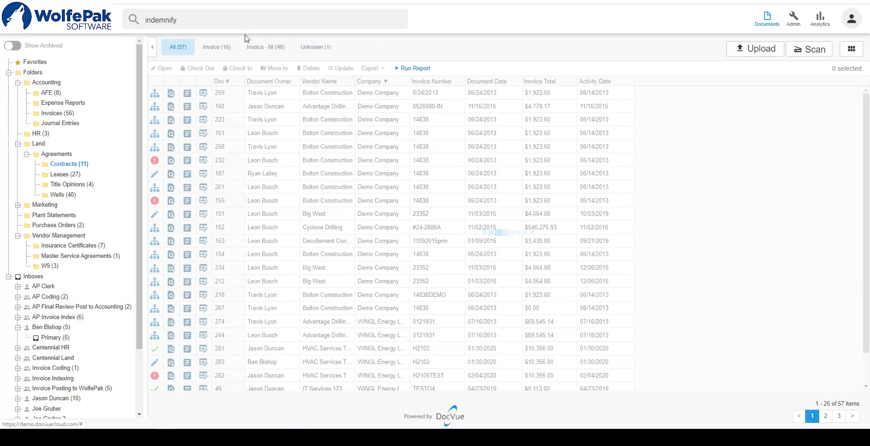
Search for 'indemnify', view the matching oil and gas lease, then go to the Invoices folder
click(247, 20)
key(BackSpace)
click(332, 69)
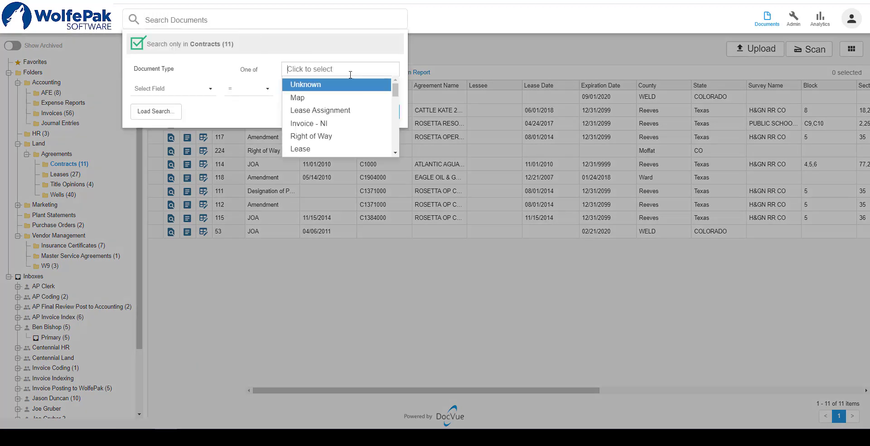
click(203, 19)
text(indemnify)
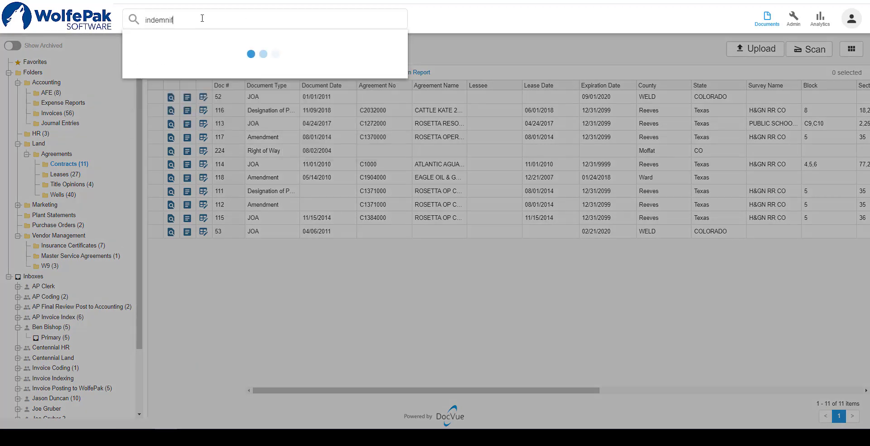
click(317, 53)
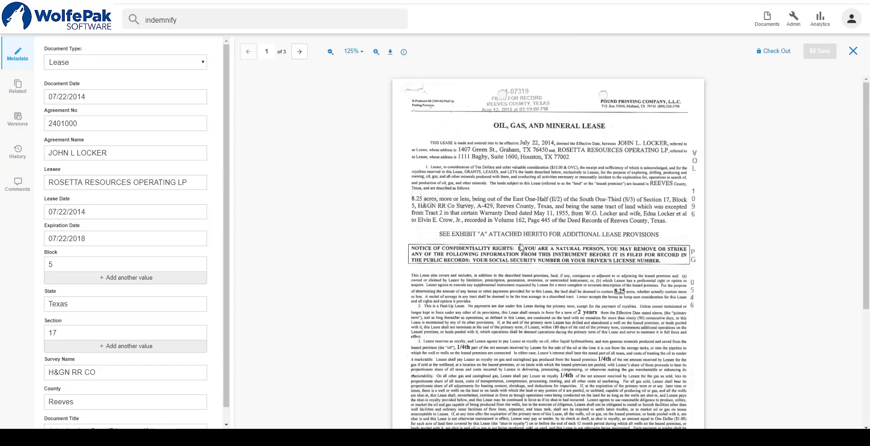
click(850, 50)
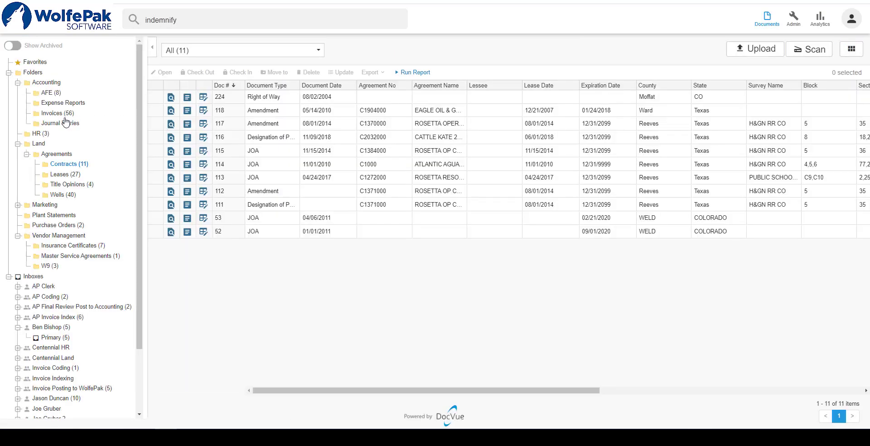
click(57, 112)
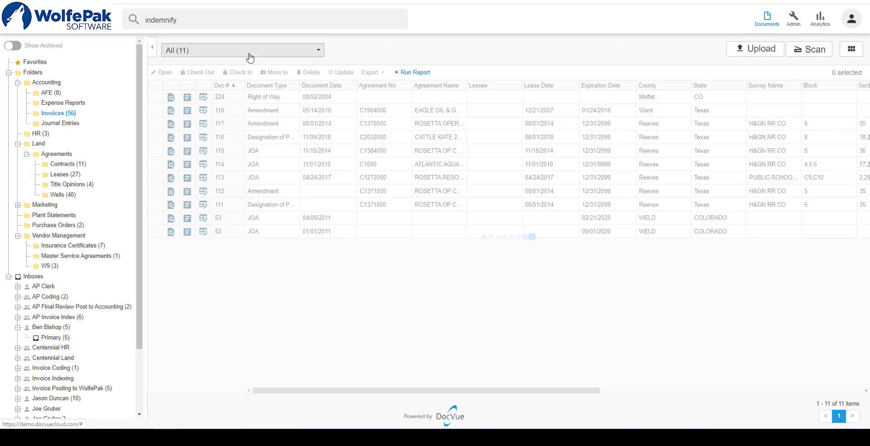
Filter the Invoices folder to its 16 Invoice-type documents
click(211, 49)
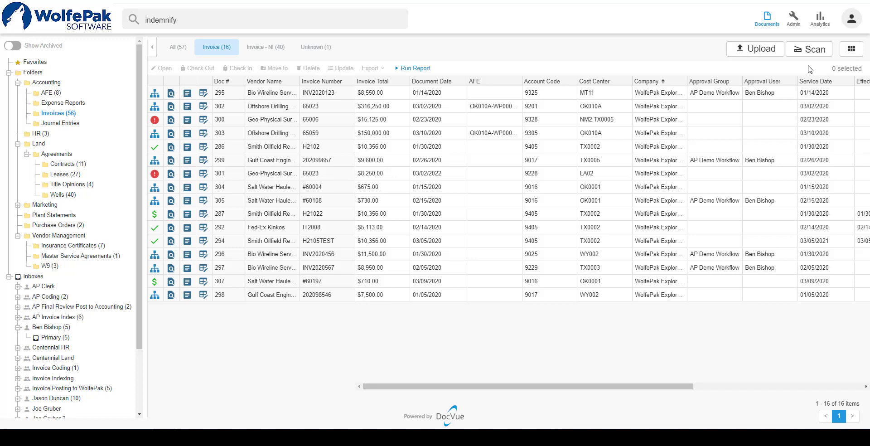
Upload the Smith Oilfield Repair Services invoice PDF for auto-indexing as H3115
click(763, 50)
click(462, 76)
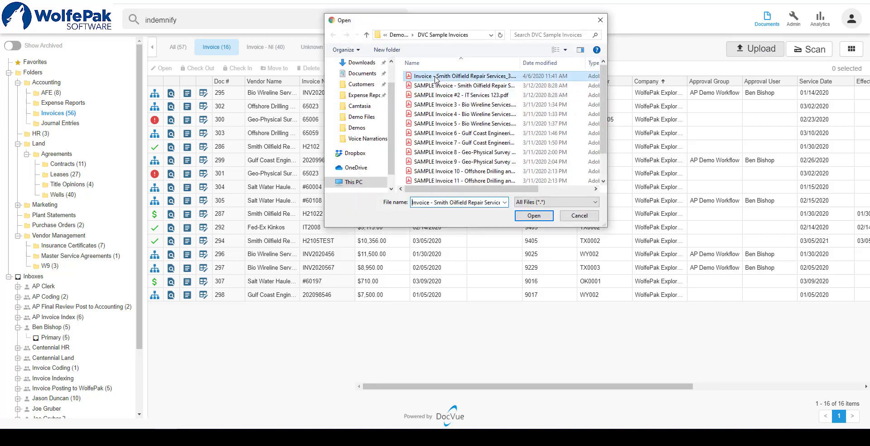
click(526, 213)
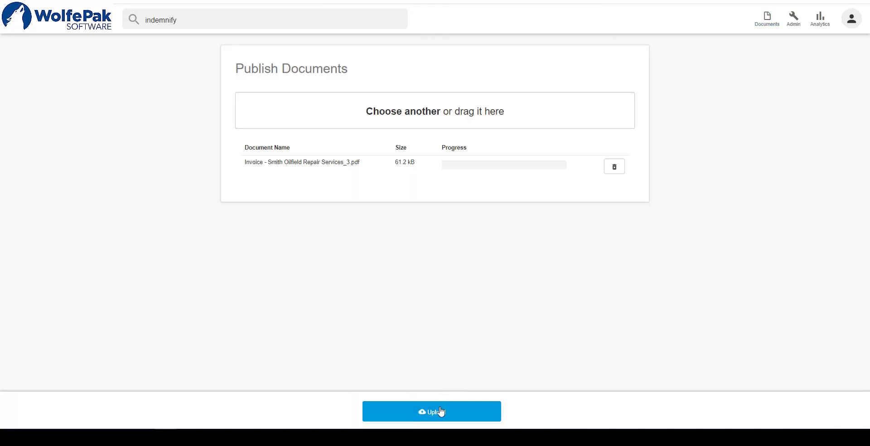
click(433, 411)
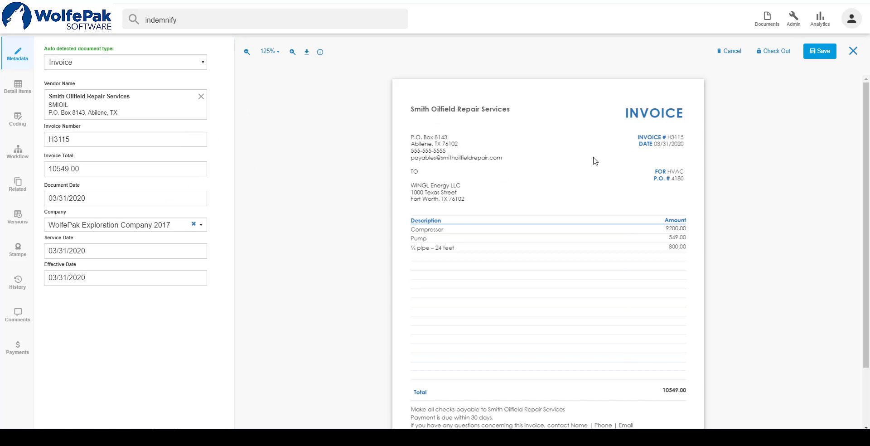
Manually code the invoice with a completion AFE, cost center OK010A and account Completion Unit 9301
click(18, 120)
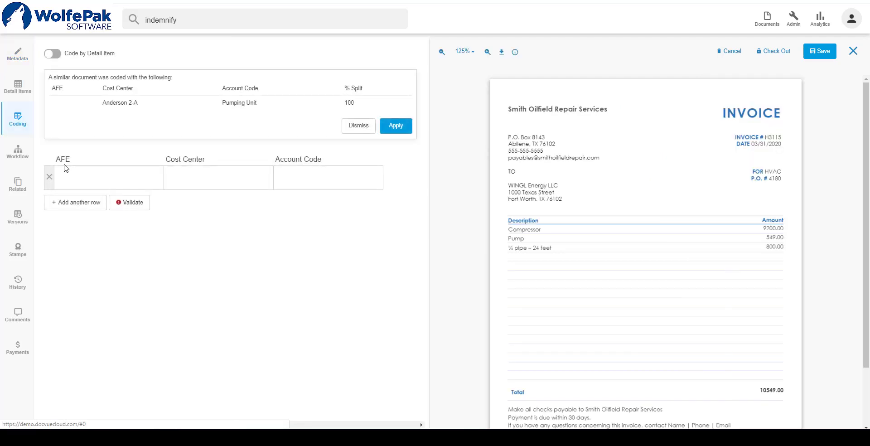
click(72, 178)
text(rob)
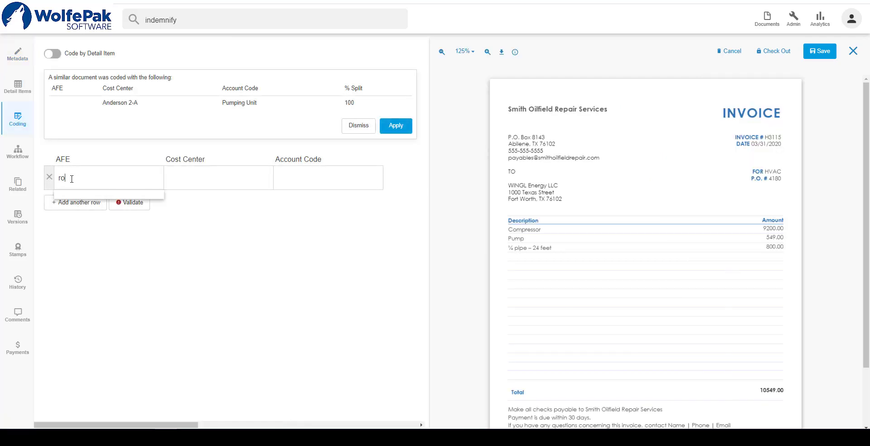
key(Down)
key(Return)
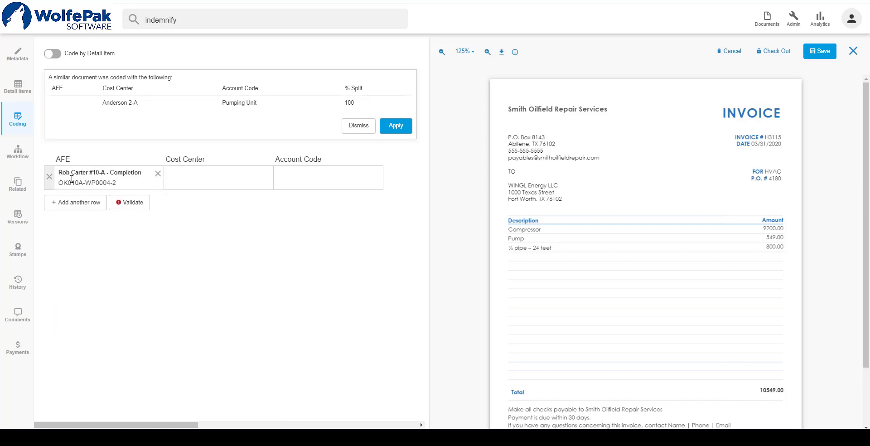
key(Tab)
text(rob)
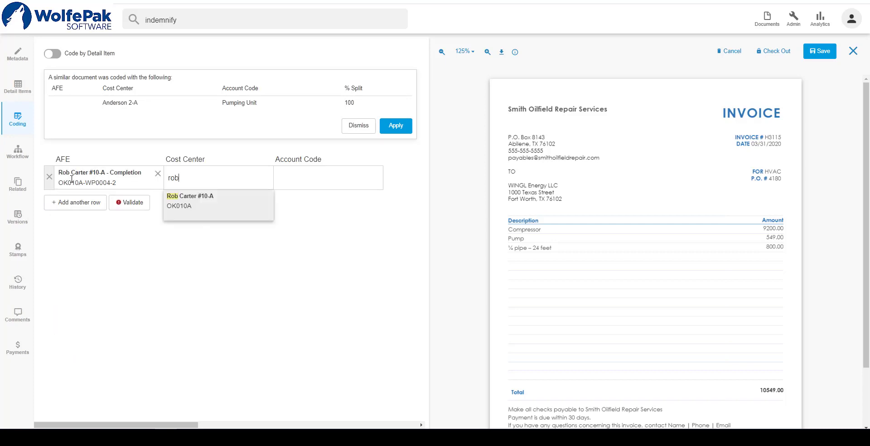
key(Tab)
text(93)
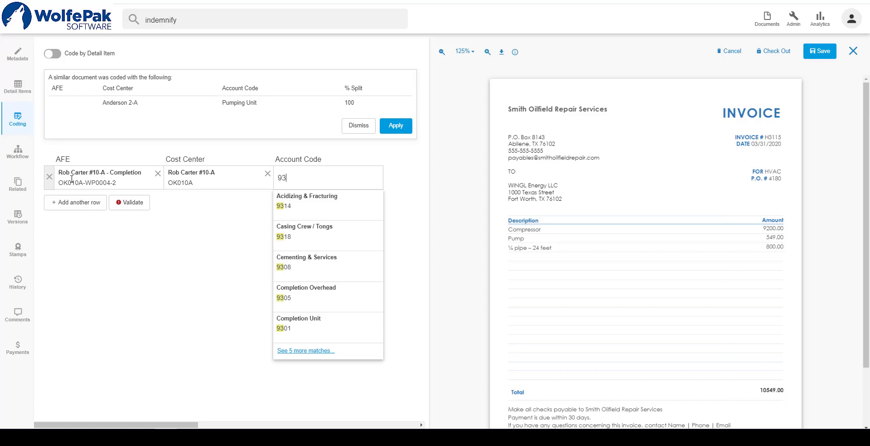
click(335, 325)
Clear the manual coding and apply the suggested Anderson 2-A (TX0002) and Pumping Unit (9405)
click(377, 174)
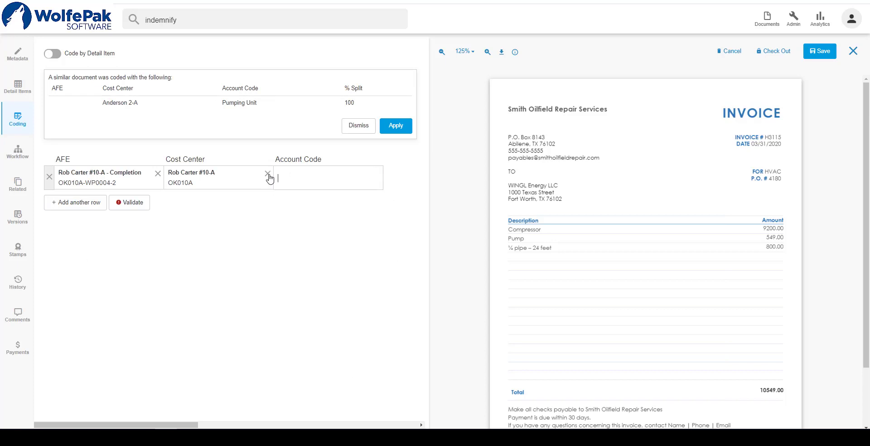
click(268, 174)
click(157, 175)
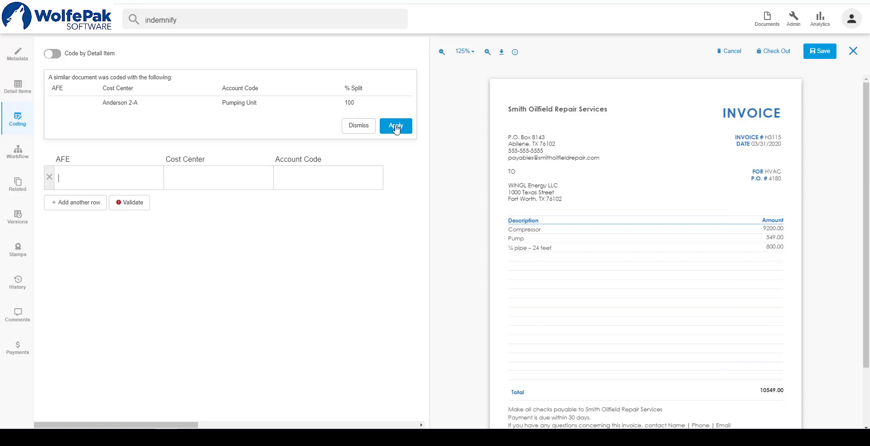
click(397, 126)
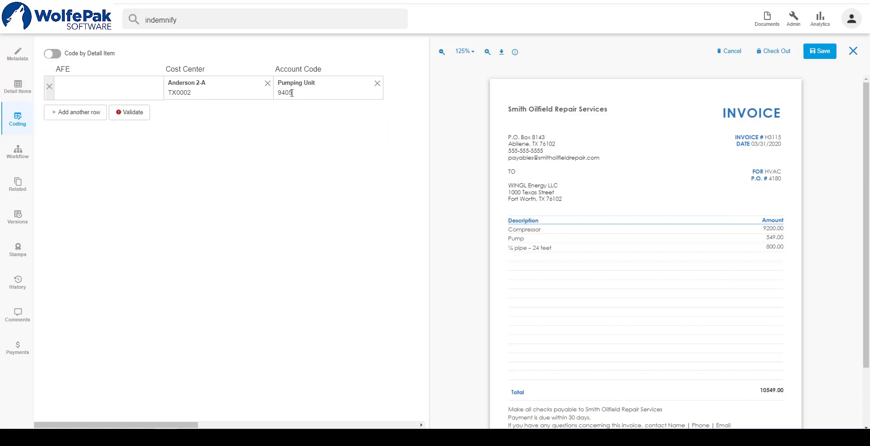
Route invoice H3115 to the AP Demo Workflow approval group and save it
click(21, 156)
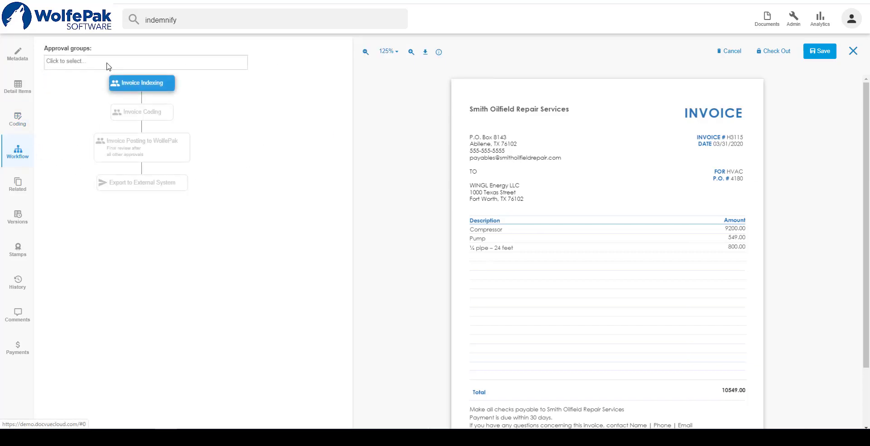
click(84, 62)
click(73, 79)
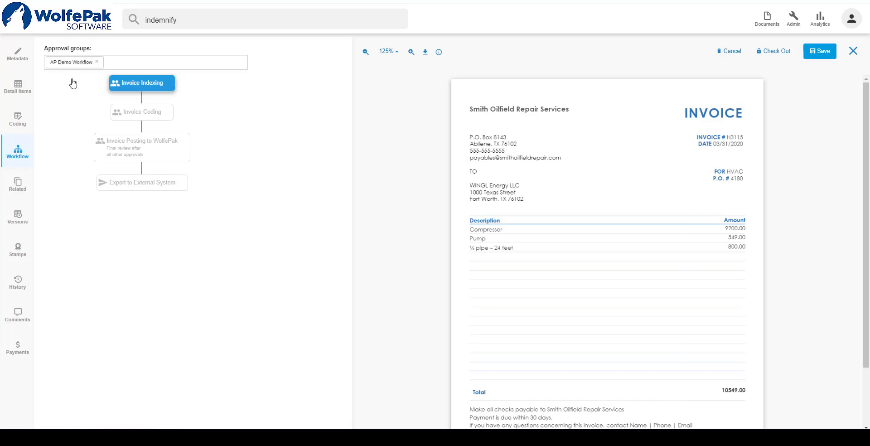
click(820, 52)
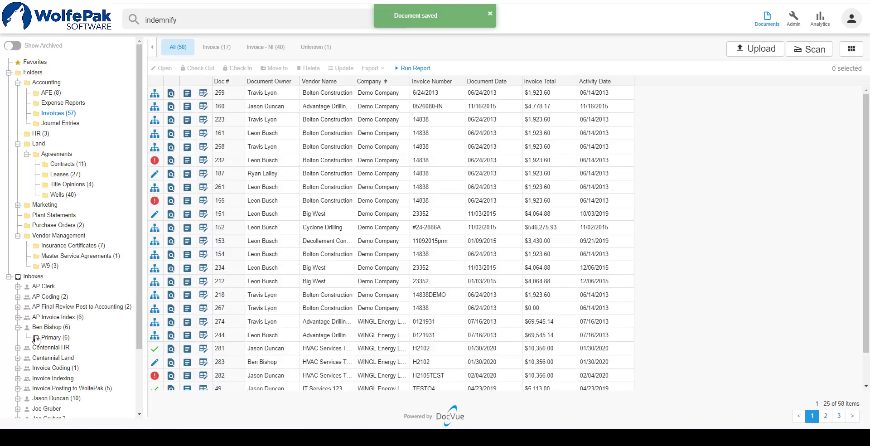
Open Bio Wireline invoice INV2020123 from Ben Bishop's Primary inbox and view its workflow progress
click(49, 339)
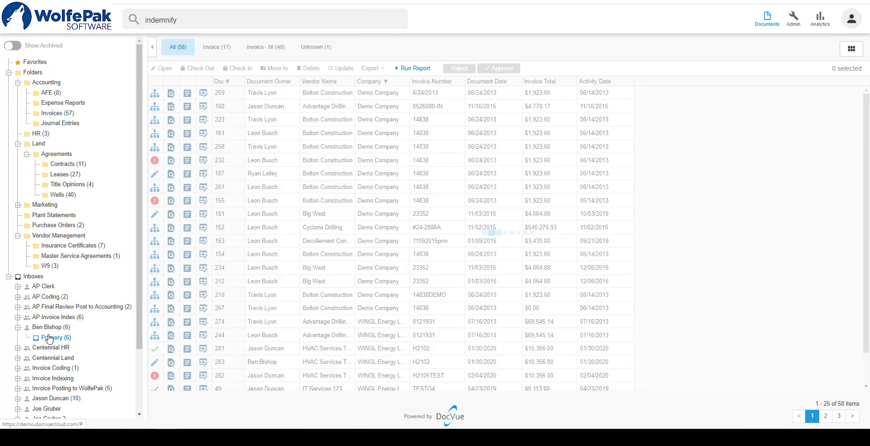
click(258, 93)
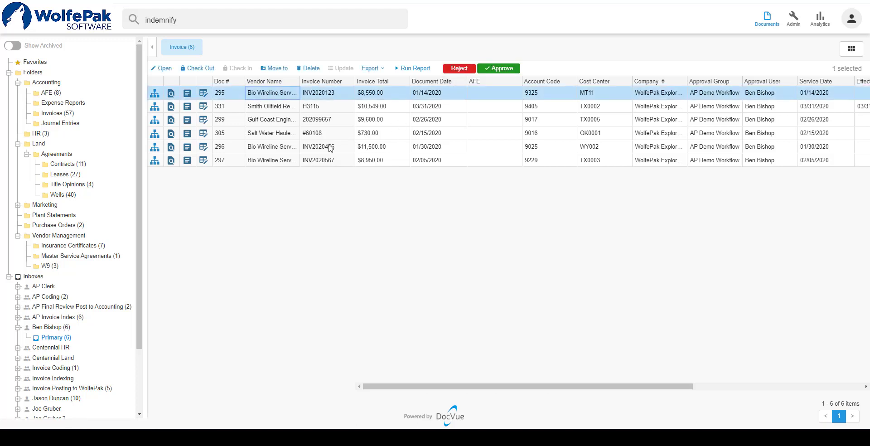
shift+click(325, 120)
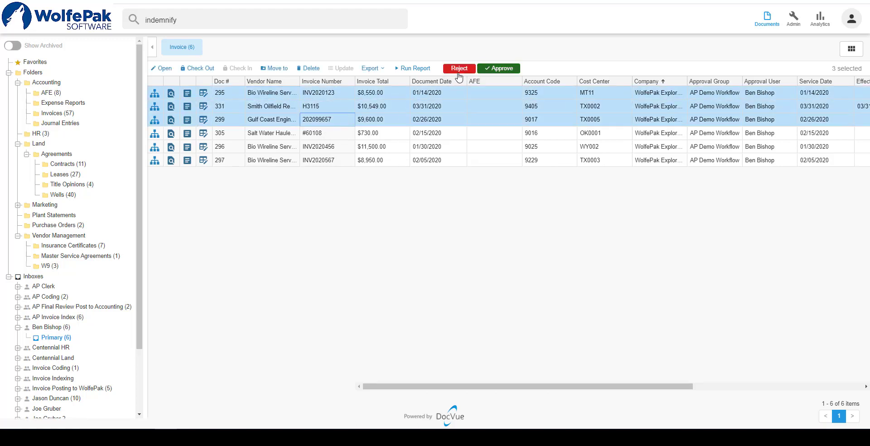
double_click(275, 93)
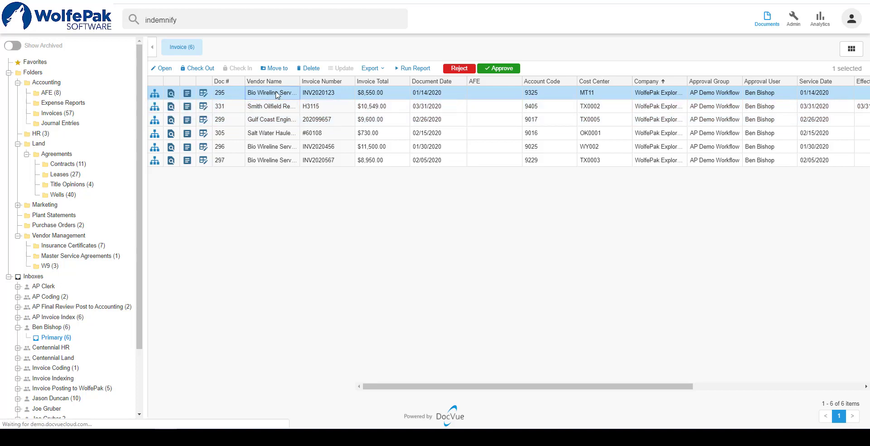
click(19, 157)
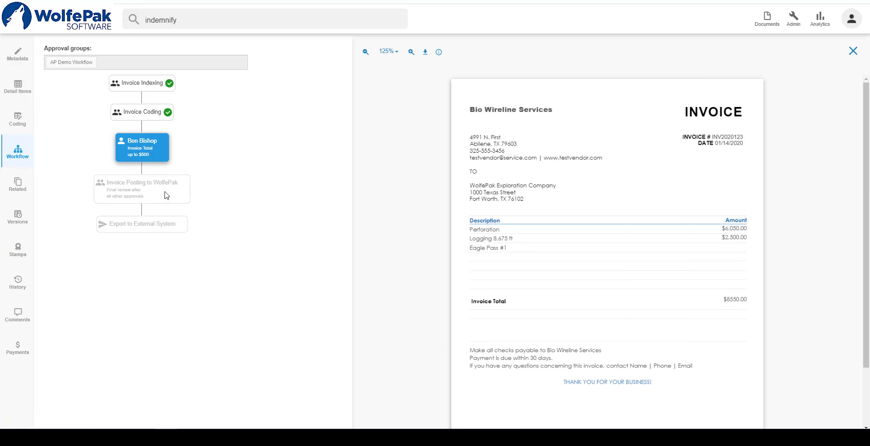
Review Smith Oilfield invoice H2102's payment record ($10,356, check 5764), then close it
click(853, 51)
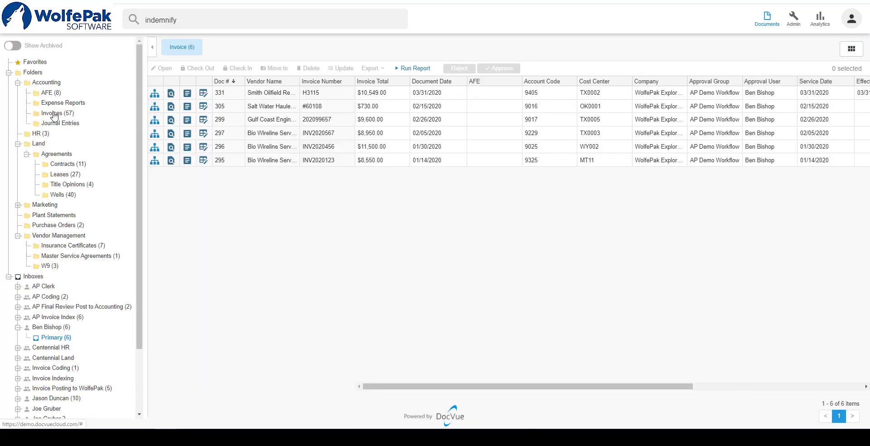
click(53, 114)
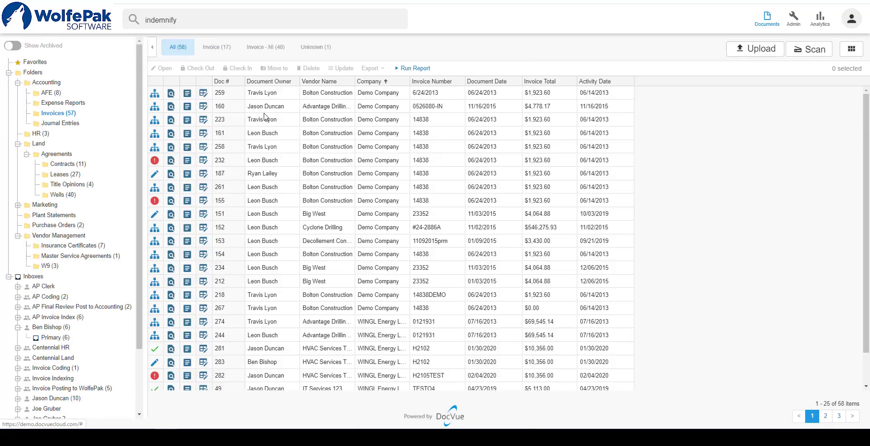
click(218, 53)
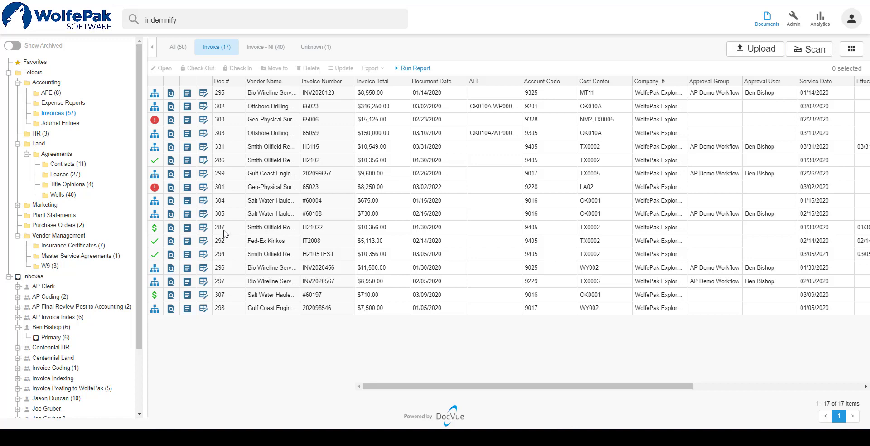
double_click(232, 232)
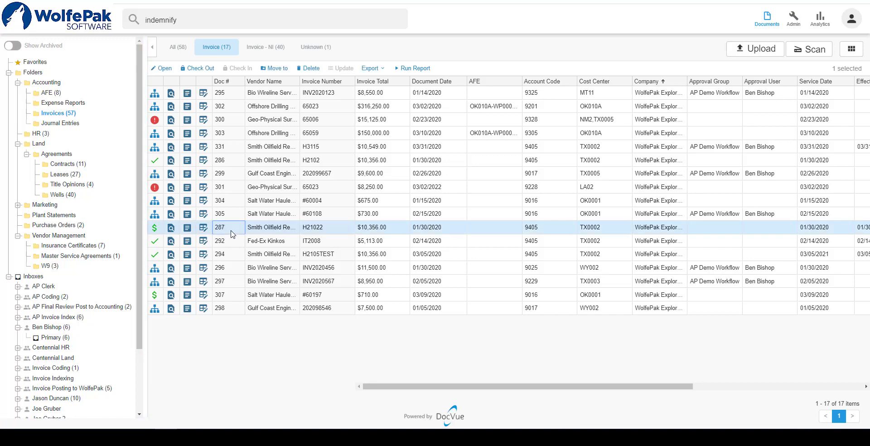
click(17, 349)
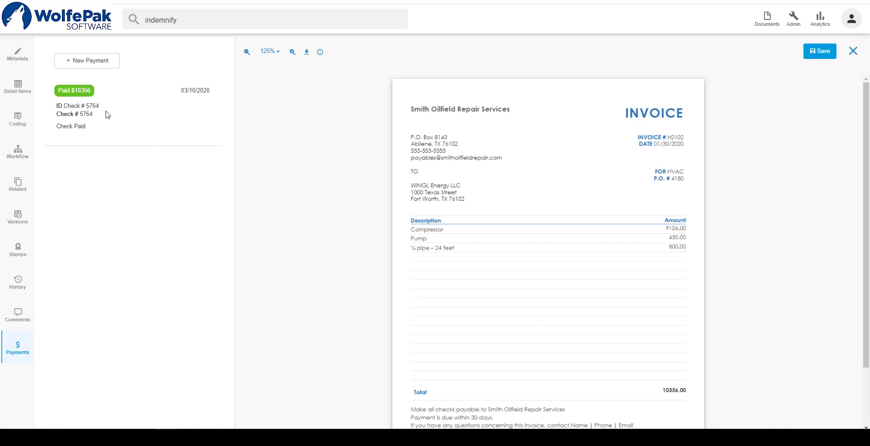
click(854, 51)
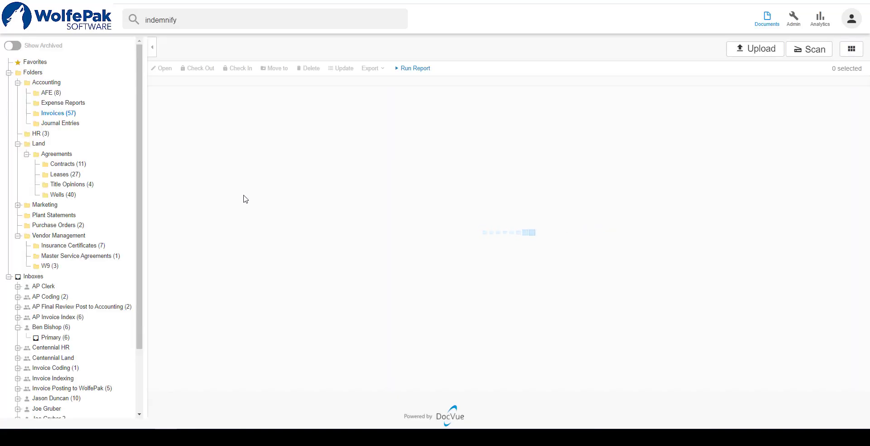
Open the Accounts Payable analytics dashboard and scroll through its charts
click(820, 19)
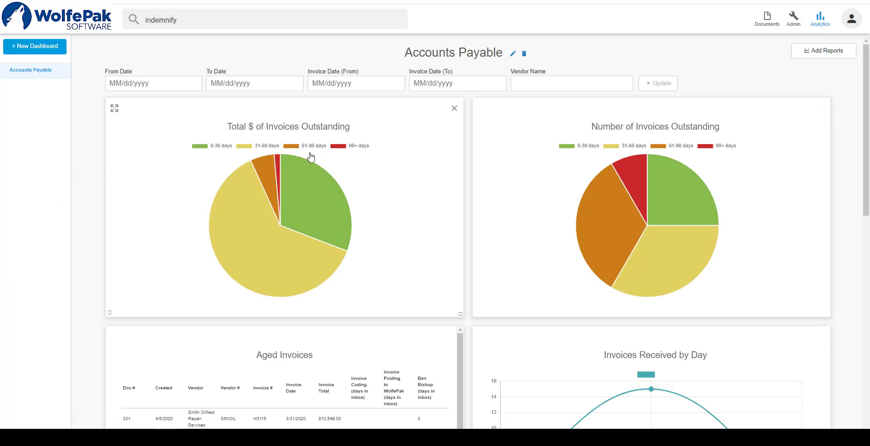
scroll(484, 170, down, 3)
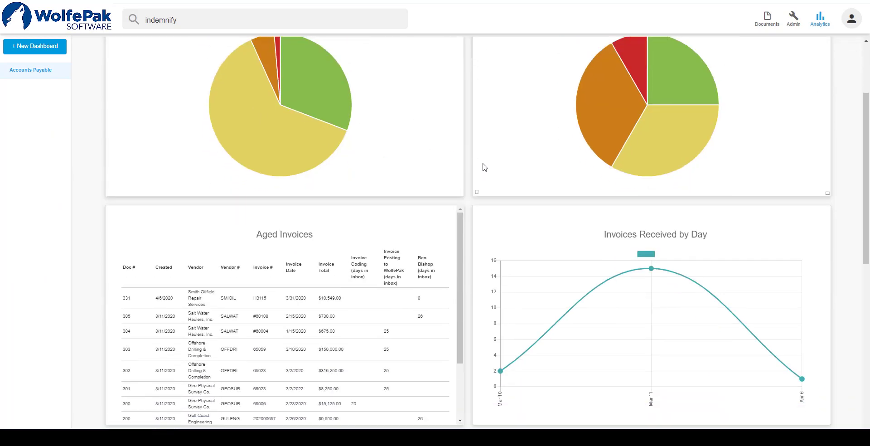
scroll(484, 170, down, 3)
scroll(484, 169, down, 3)
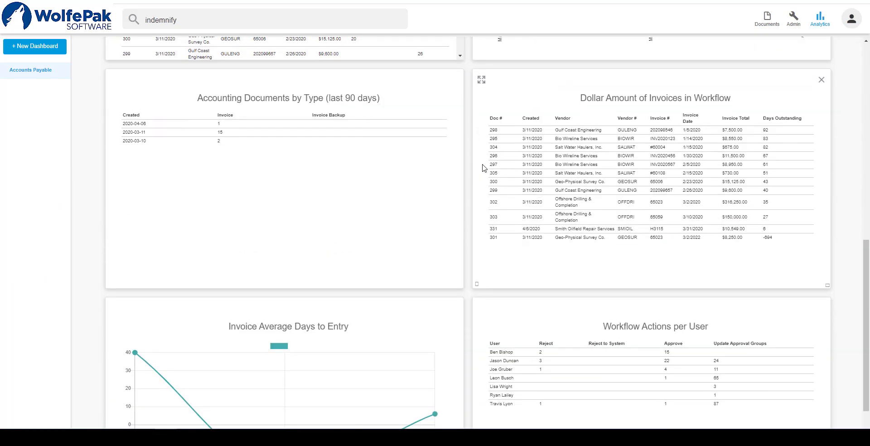
scroll(484, 168, down, 2)
scroll(484, 168, up, 1)
scroll(484, 168, up, 2)
scroll(484, 168, up, 6)
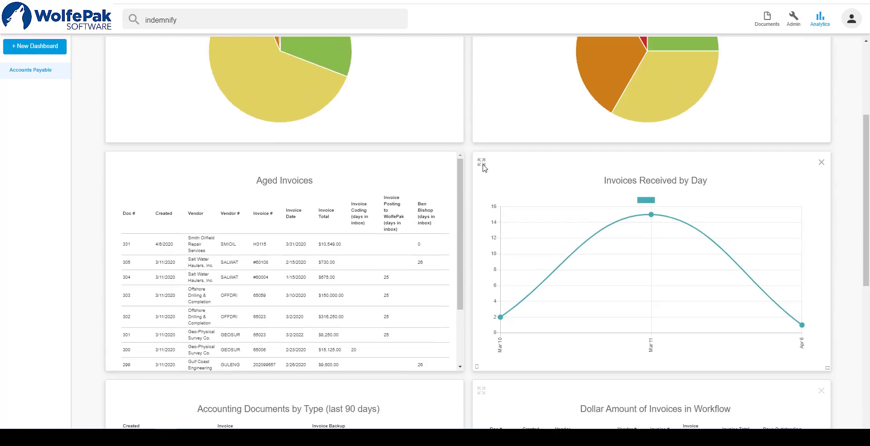
scroll(484, 169, up, 3)
Drill into the 0-30 days outstanding invoices, view invoice 331, and return to the dashboard
click(665, 209)
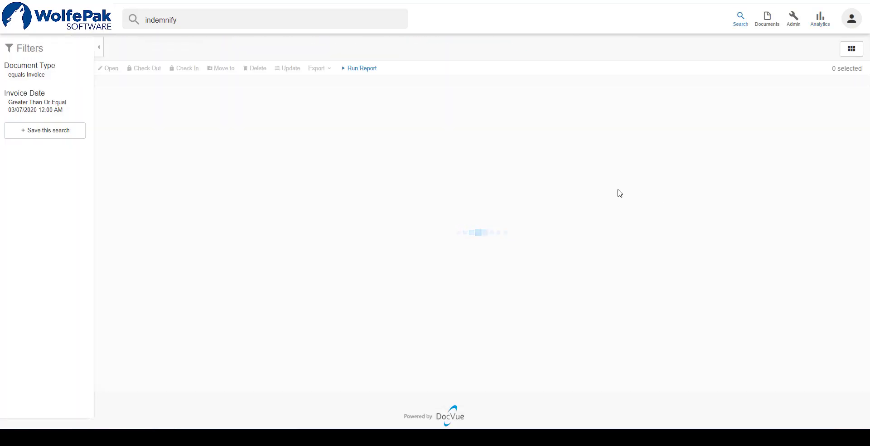
double_click(225, 93)
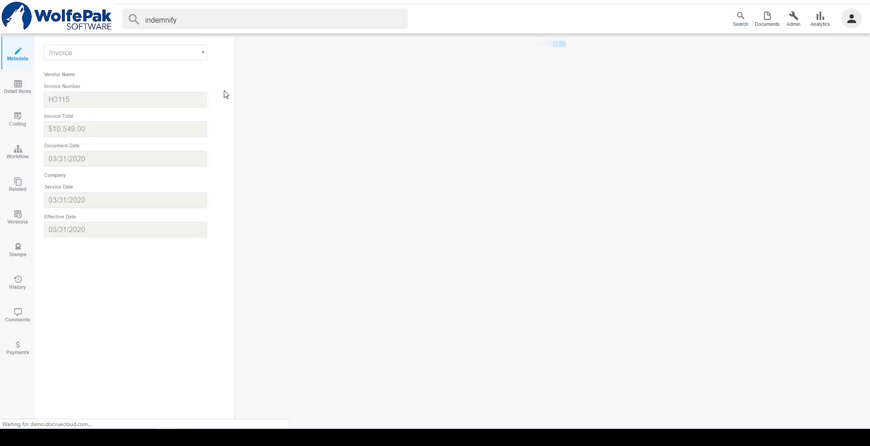
click(821, 27)
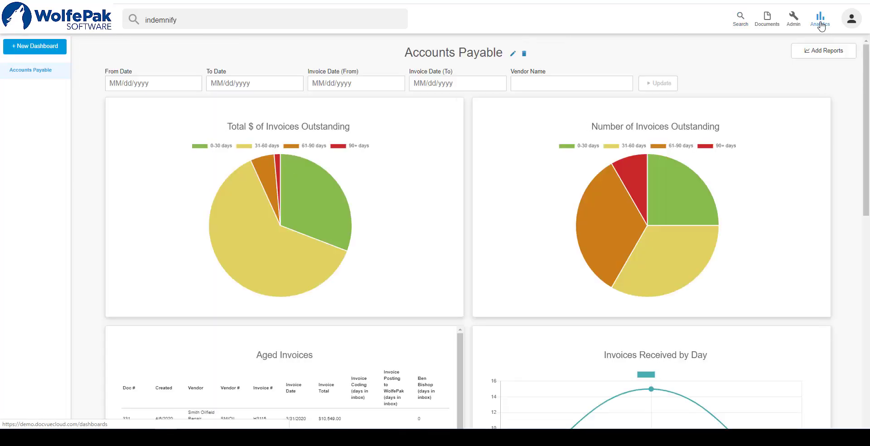